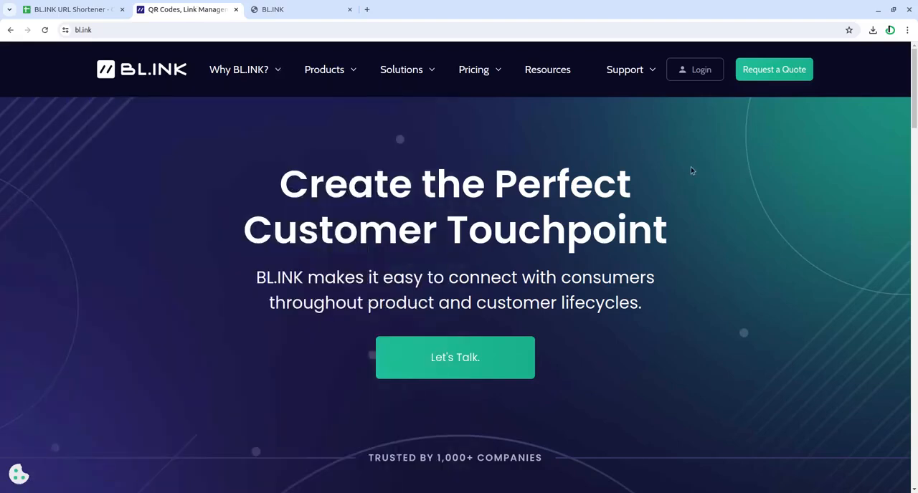
# Switch to the BL.INK URL Shortener spreadsheet and save the add-on's URL shortener configuration with BL.INK as the service.
pyautogui.click(44, 8)
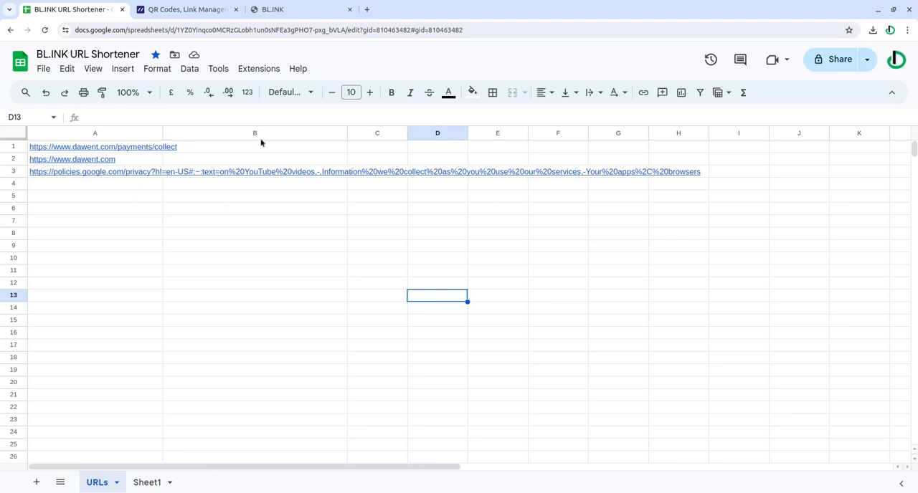
pyautogui.click(257, 69)
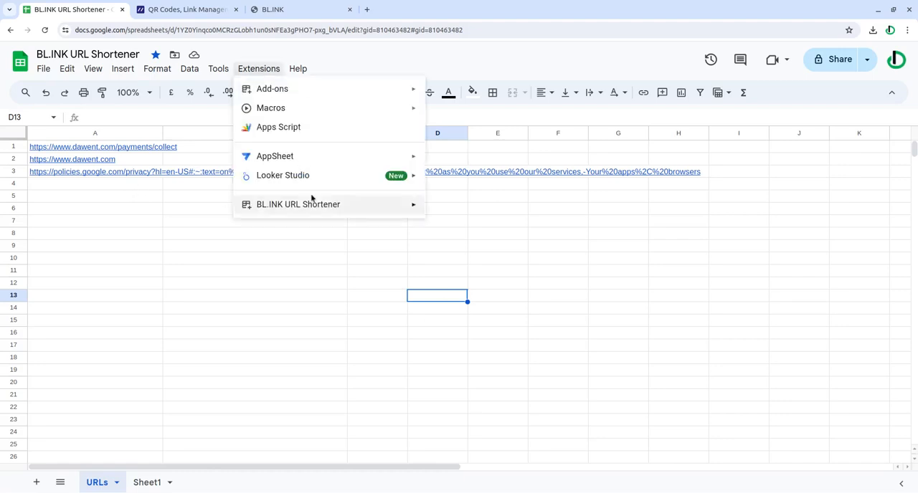
pyautogui.moveTo(300, 206)
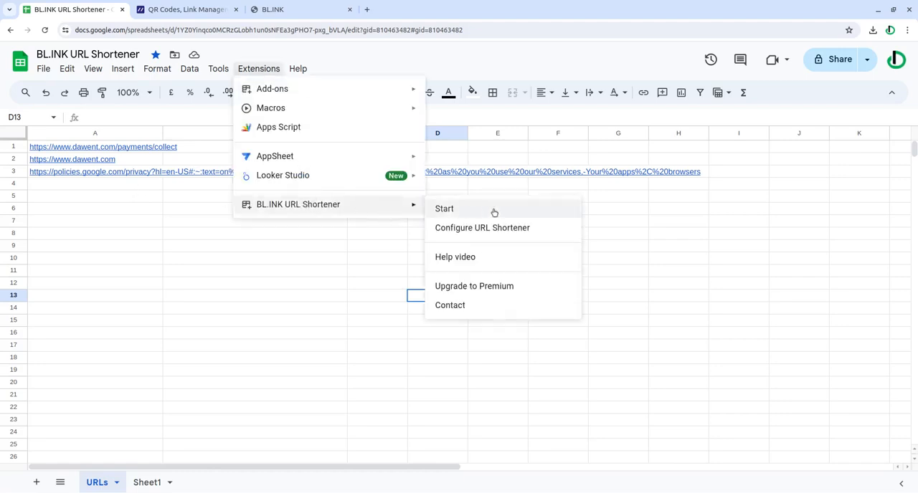
pyautogui.click(526, 229)
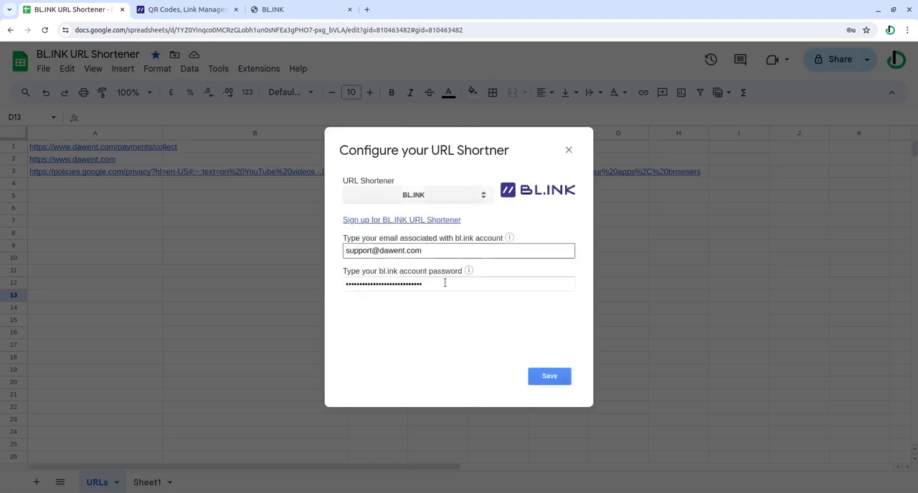
pyautogui.click(557, 382)
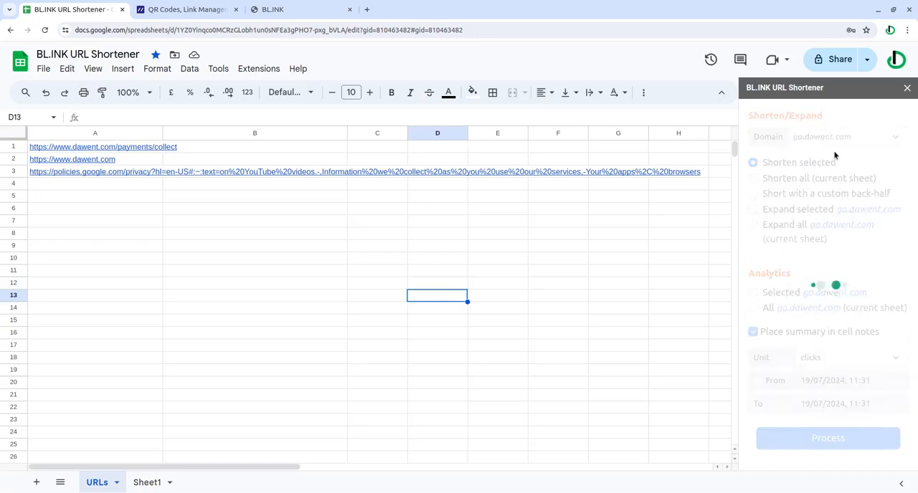
# Review the account's available domains under My Domains in the BL.INK web app and return to the spreadsheet.
pyautogui.click(317, 9)
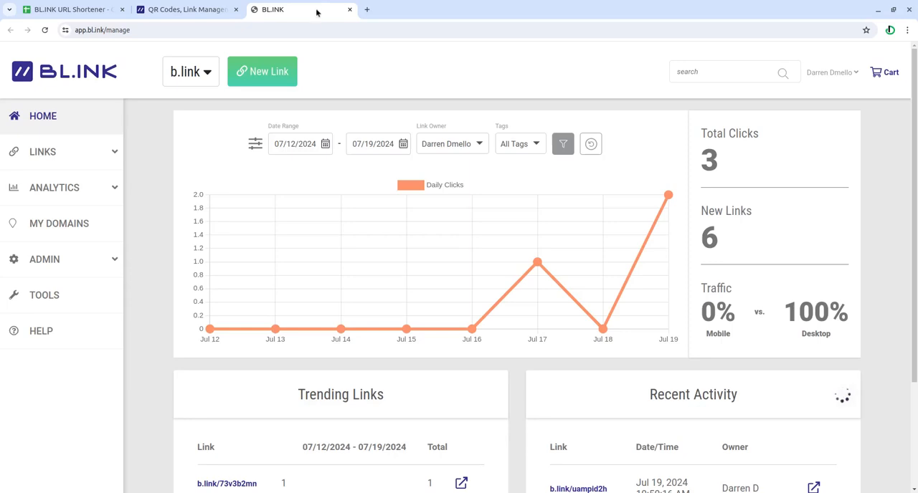
pyautogui.click(66, 225)
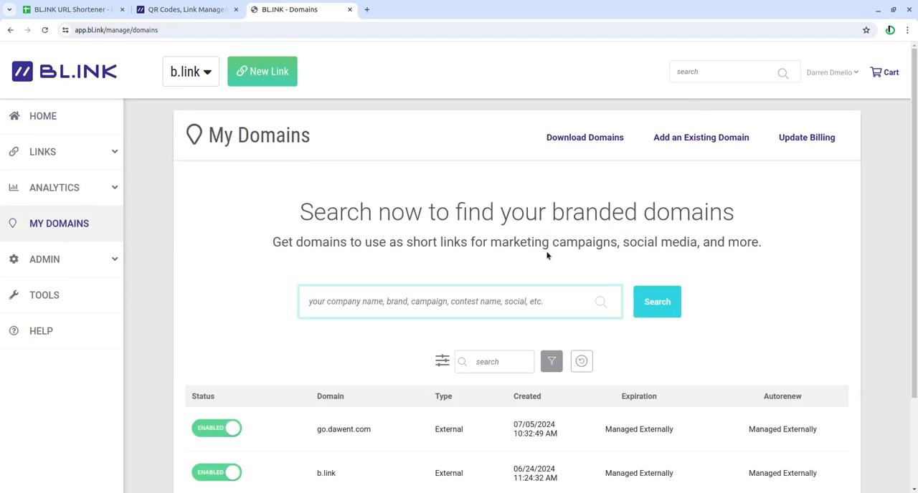
pyautogui.click(108, 11)
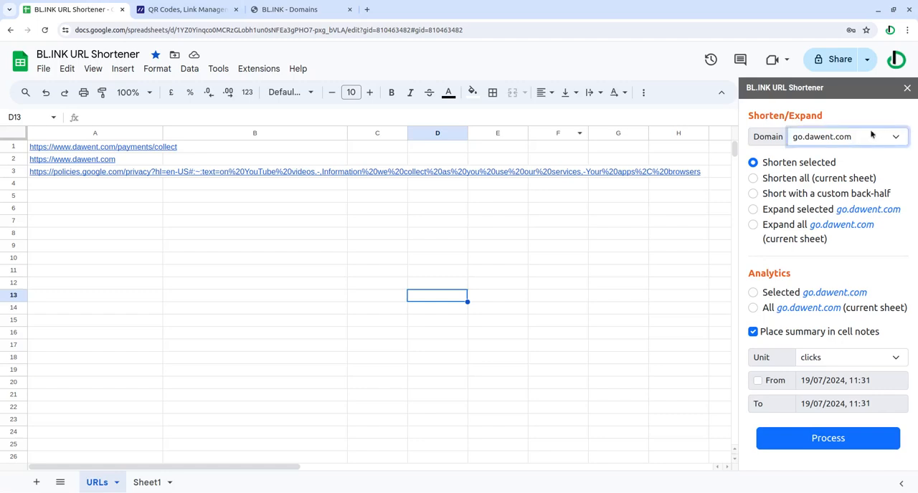
# Shorten only the selected Google privacy policy URL in cell A3 using the go.dawent.com domain.
pyautogui.click(840, 159)
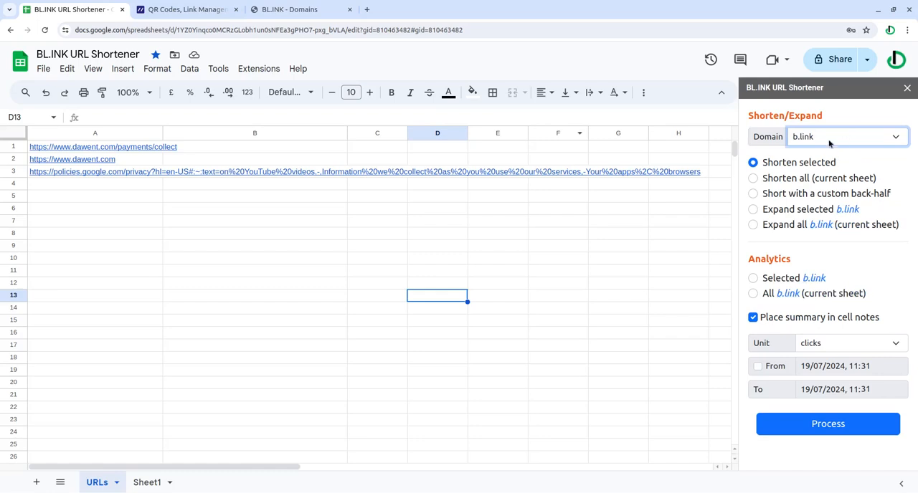
pyautogui.click(830, 144)
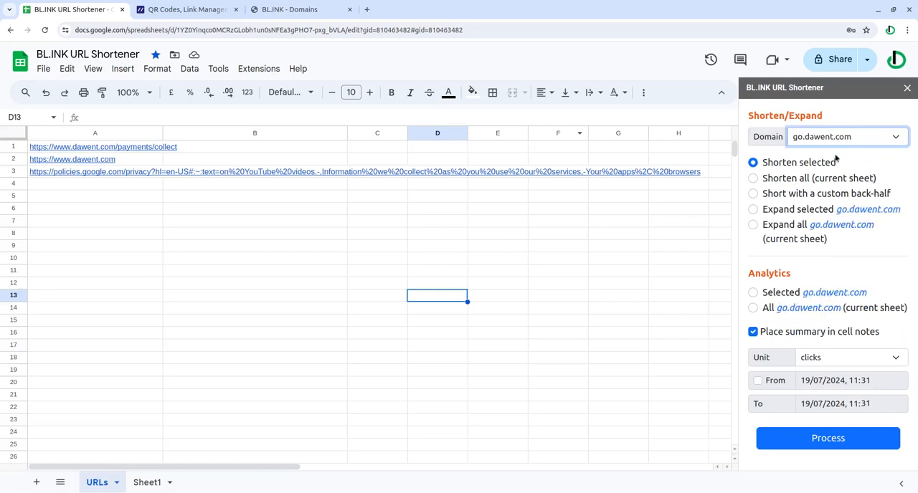
pyautogui.click(96, 175)
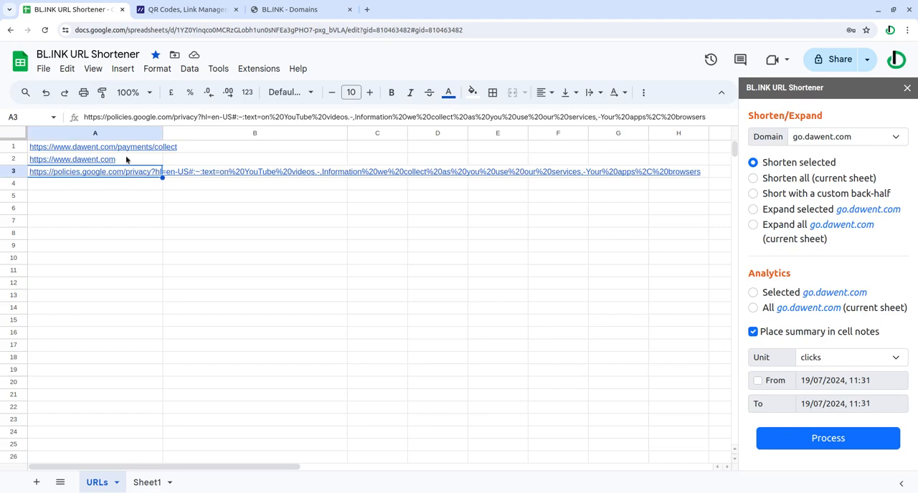
pyautogui.moveTo(72, 171)
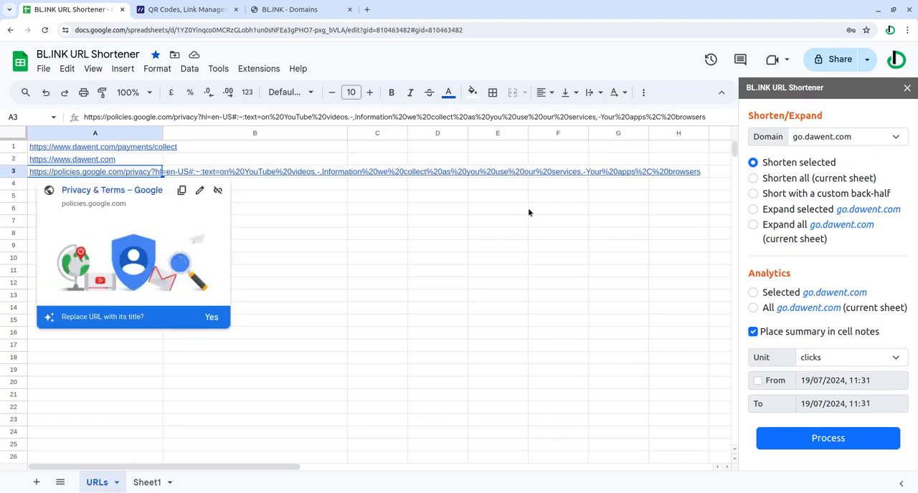
pyautogui.click(461, 211)
pyautogui.moveTo(111, 175); pyautogui.dragTo(98, 286)
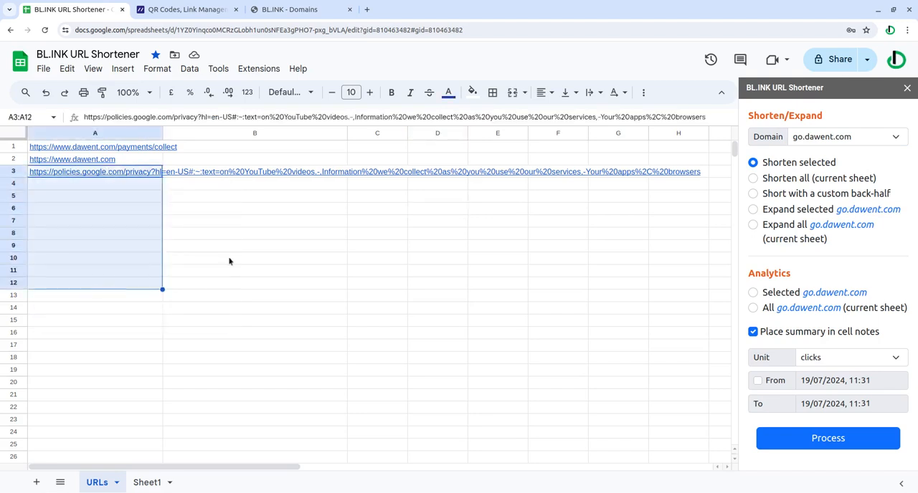
pyautogui.click(369, 241)
pyautogui.click(120, 175)
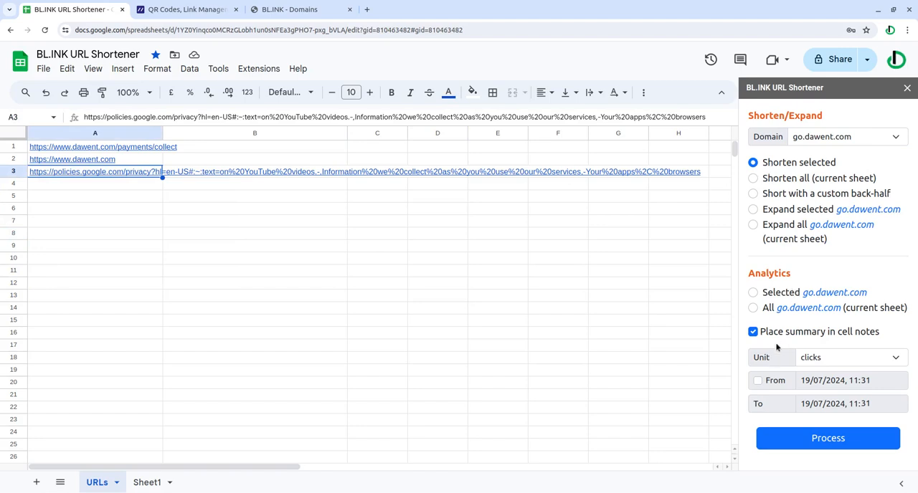
pyautogui.click(824, 441)
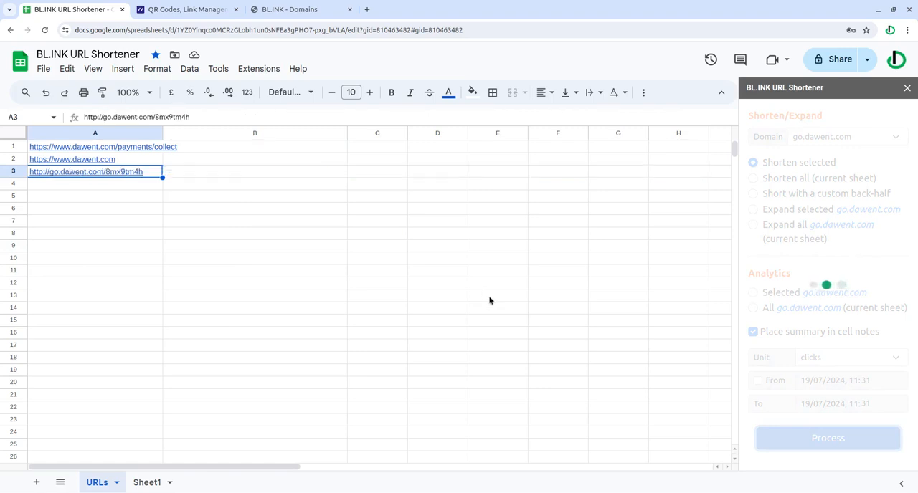
# Open the short link in cell A3 to check its destination, and undo the shortening back in the spreadsheet.
pyautogui.moveTo(137, 175)
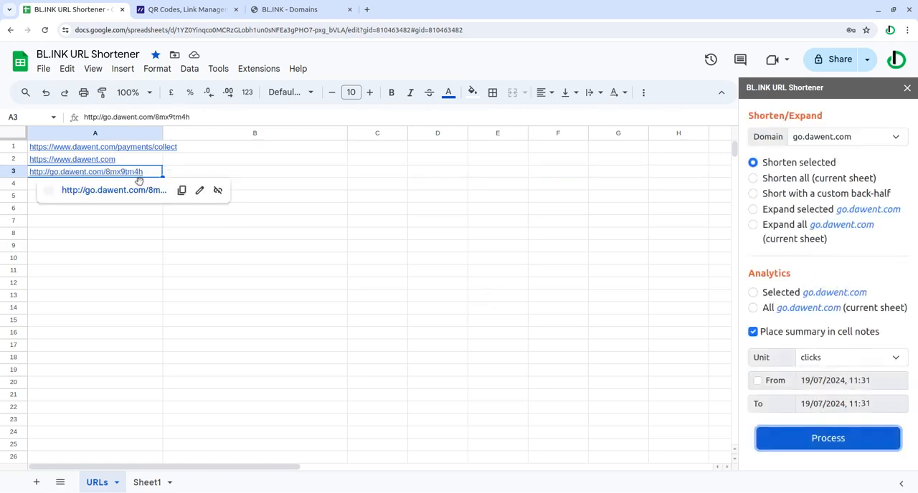
pyautogui.click(119, 192)
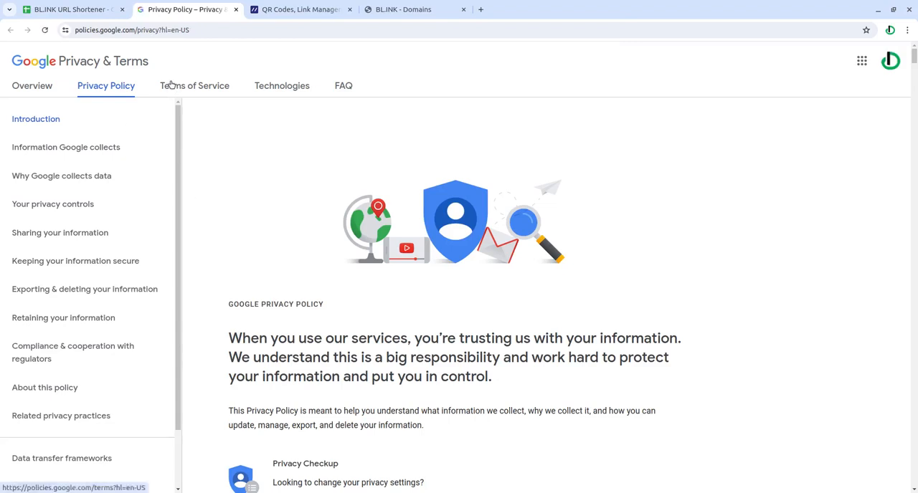
pyautogui.click(57, 9)
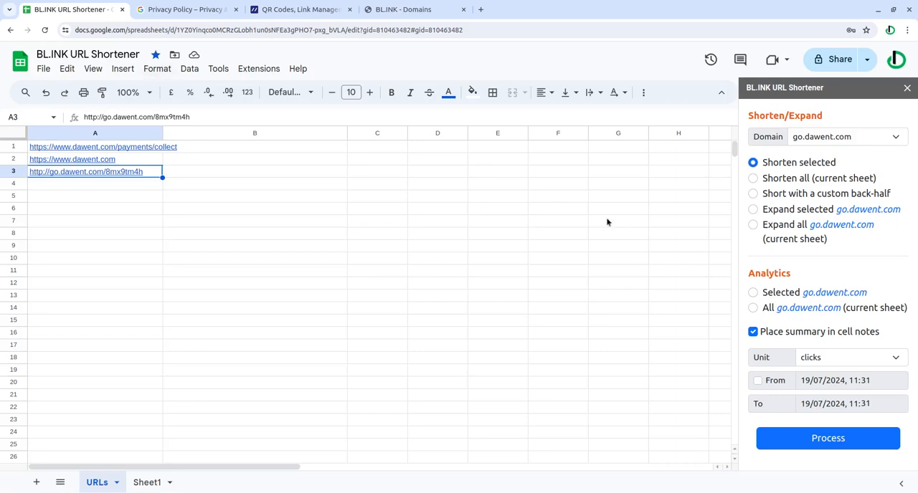
pyautogui.click(46, 93)
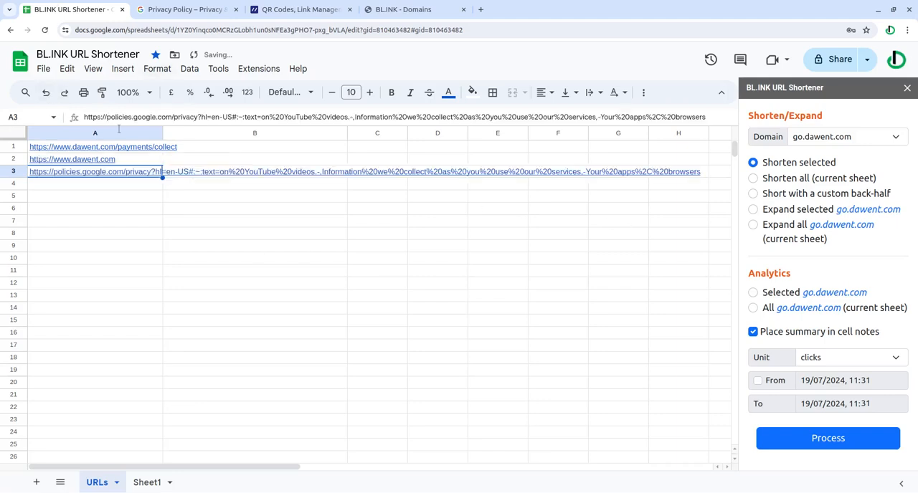
pyautogui.click(570, 297)
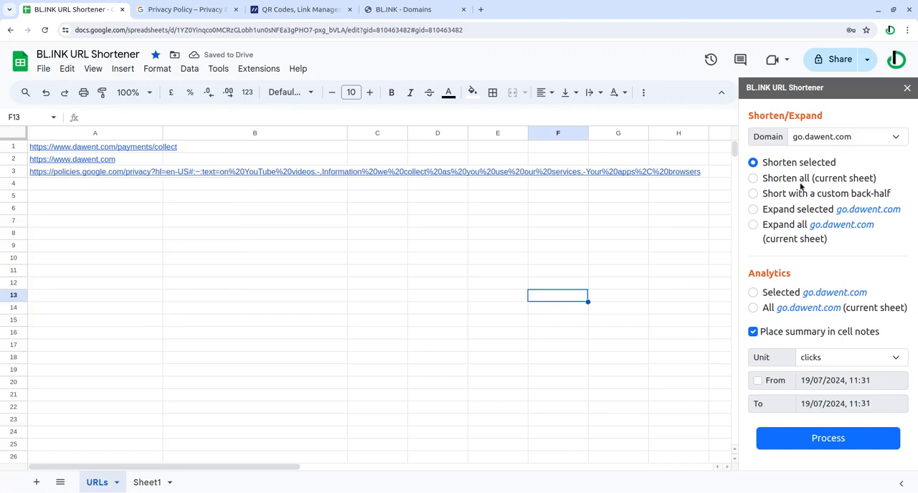
# Shorten all links in the current sheet with the go.dawent.com domain.
pyautogui.click(93, 136)
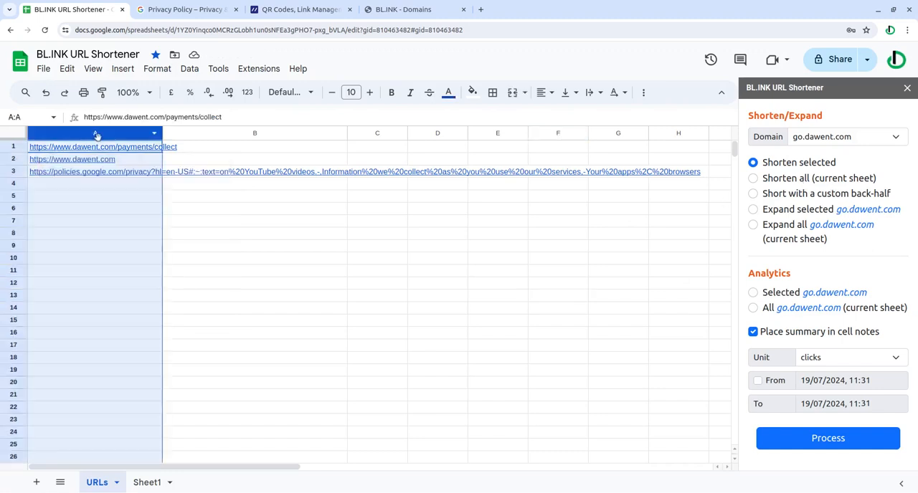
pyautogui.click(475, 234)
pyautogui.click(753, 179)
pyautogui.click(834, 438)
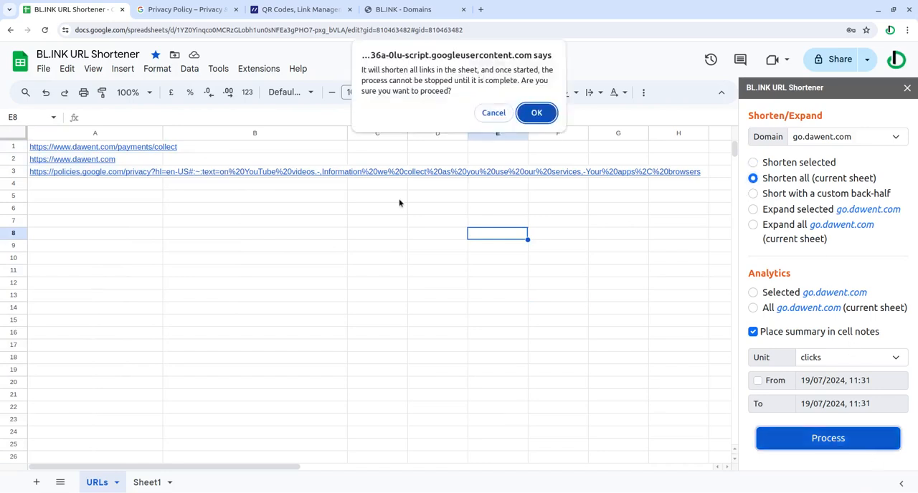
pyautogui.click(535, 114)
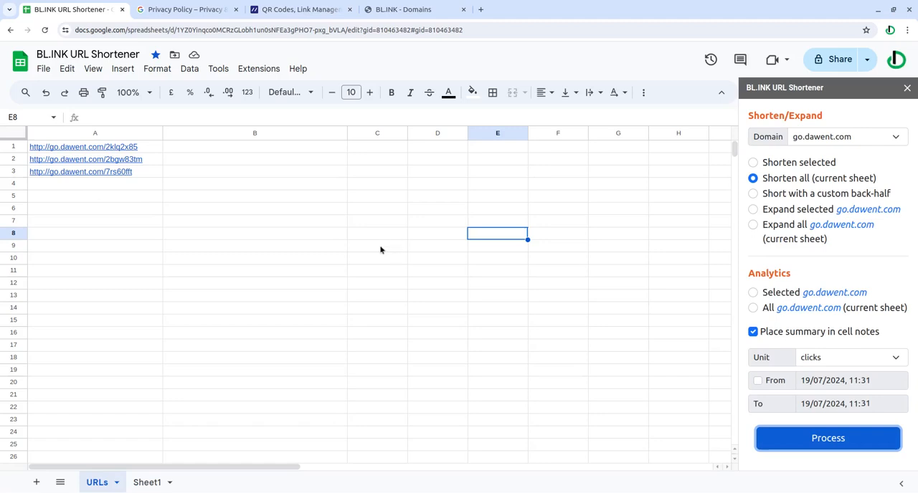
# Undo the shortening of all links in column A.
pyautogui.click(46, 93)
pyautogui.click(51, 95)
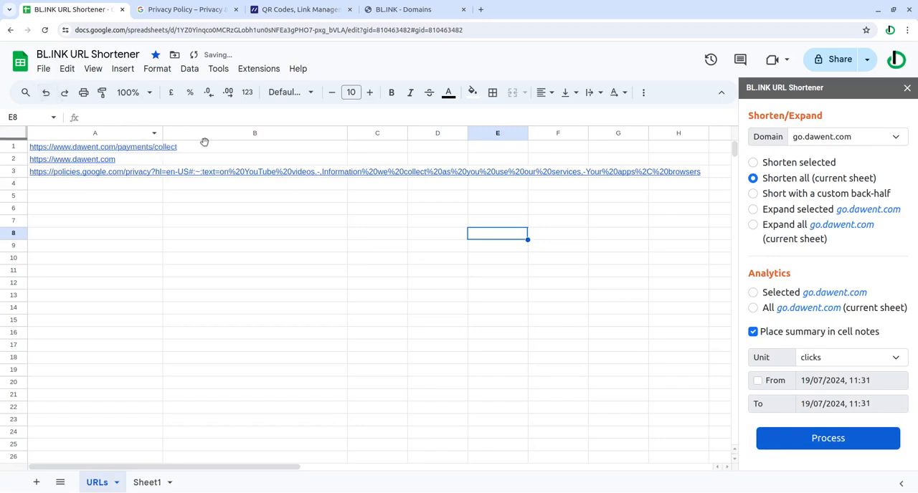
pyautogui.click(637, 284)
# Shorten the URL in cell A3 with the custom back-half "googleprivacy" on the go.dawent.com domain.
pyautogui.click(777, 200)
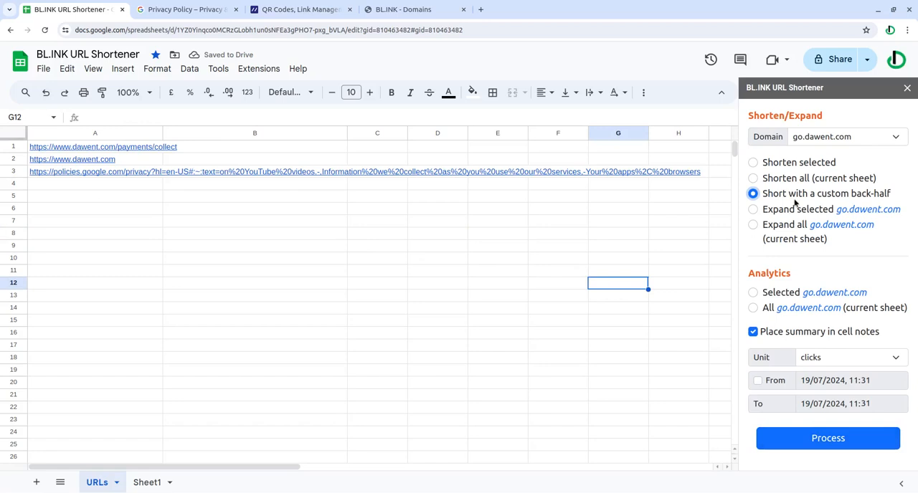
pyautogui.click(114, 173)
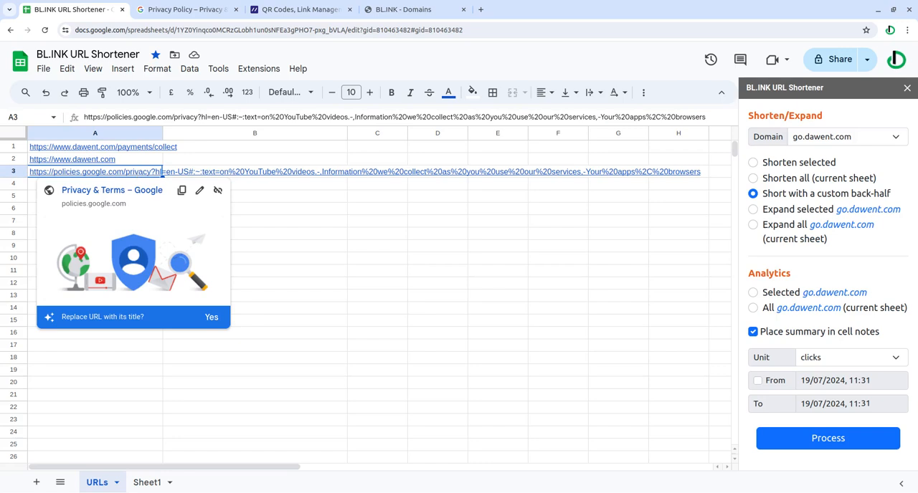
pyautogui.click(844, 444)
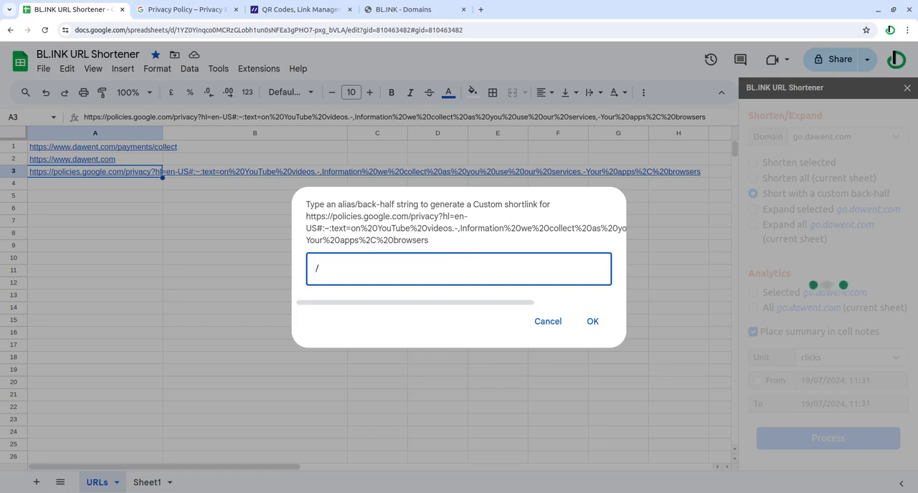
pyautogui.write('oogleprivacy')
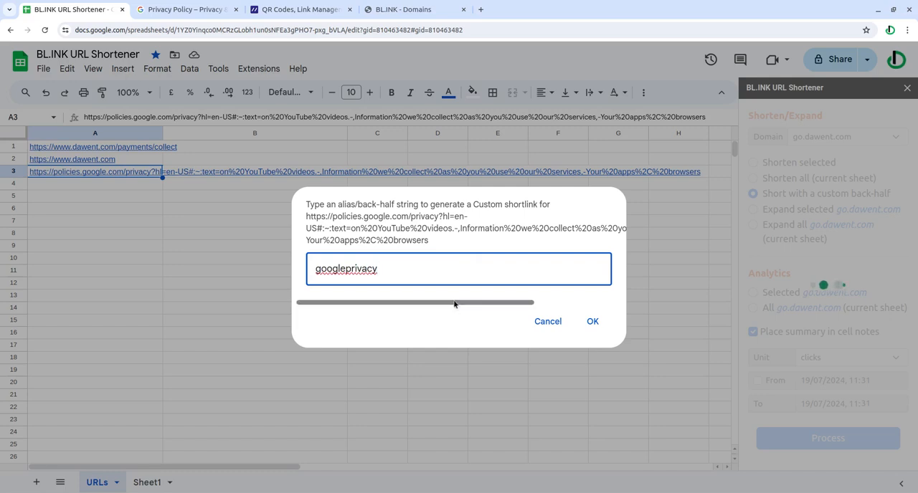
pyautogui.click(593, 322)
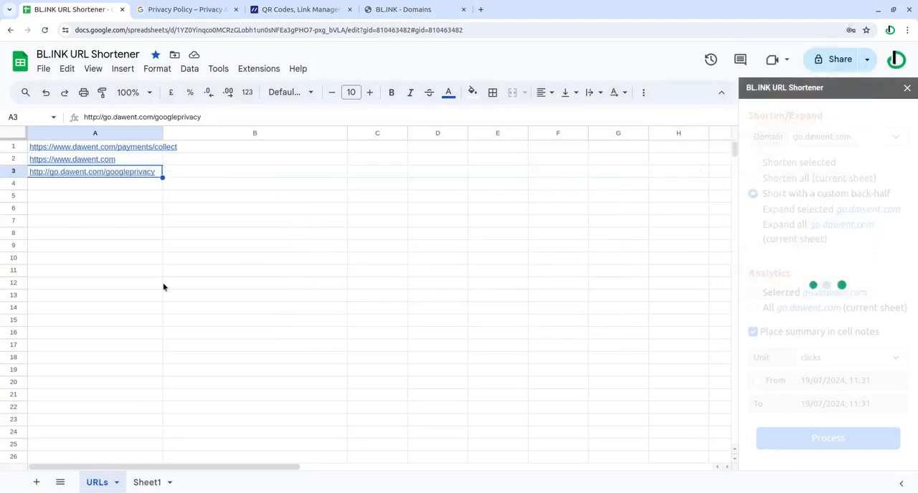
# Expand the selected go.dawent.com short link in cell A3 to its original URL.
pyautogui.moveTo(64, 177)
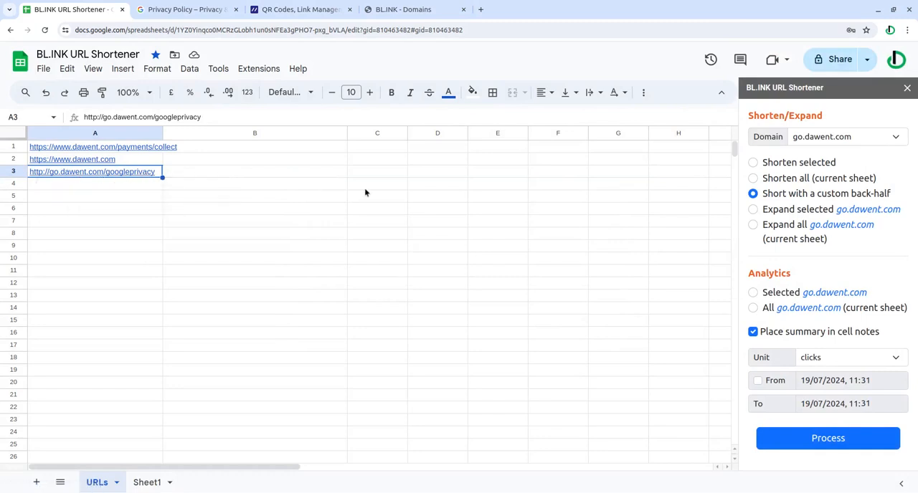
pyautogui.click(753, 210)
pyautogui.click(796, 441)
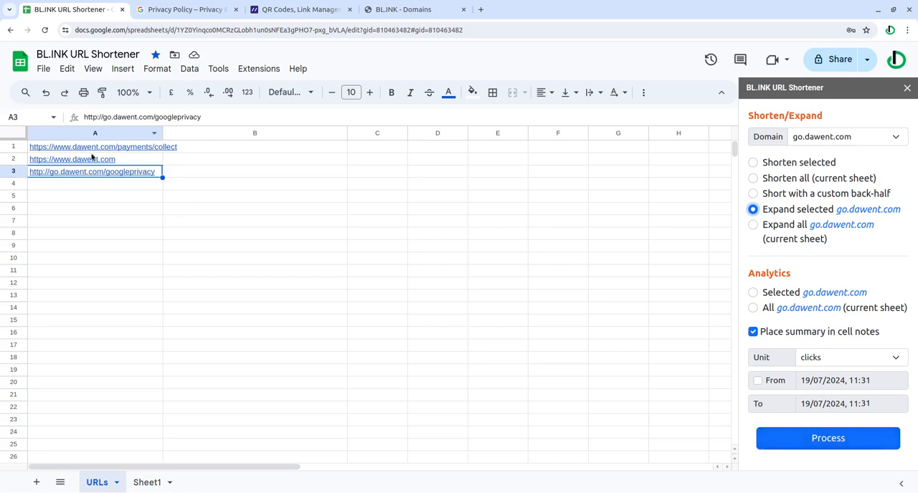
pyautogui.click(869, 448)
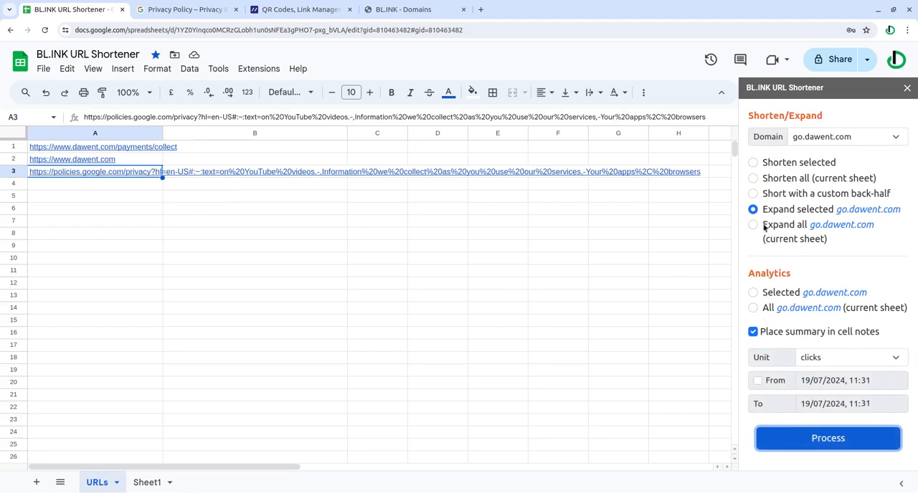
# Set the add-on to expand all go.dawent.com links in the current sheet.
pyautogui.click(752, 225)
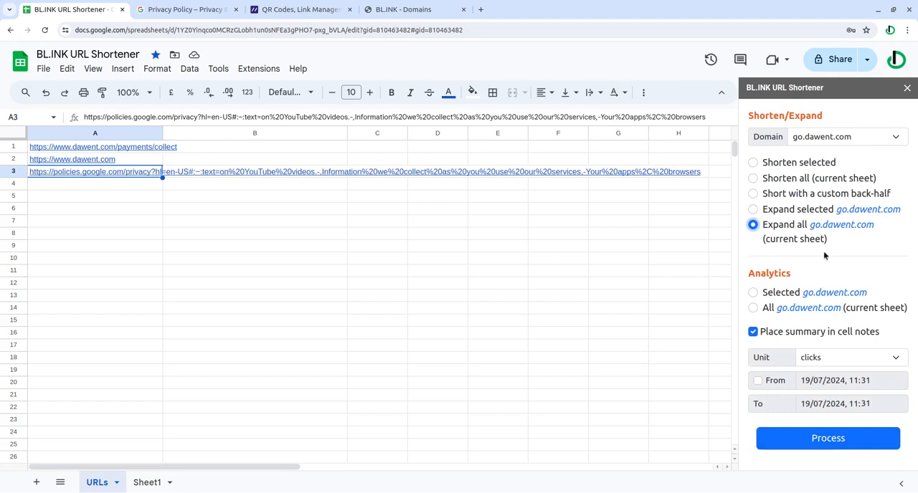
pyautogui.click(95, 133)
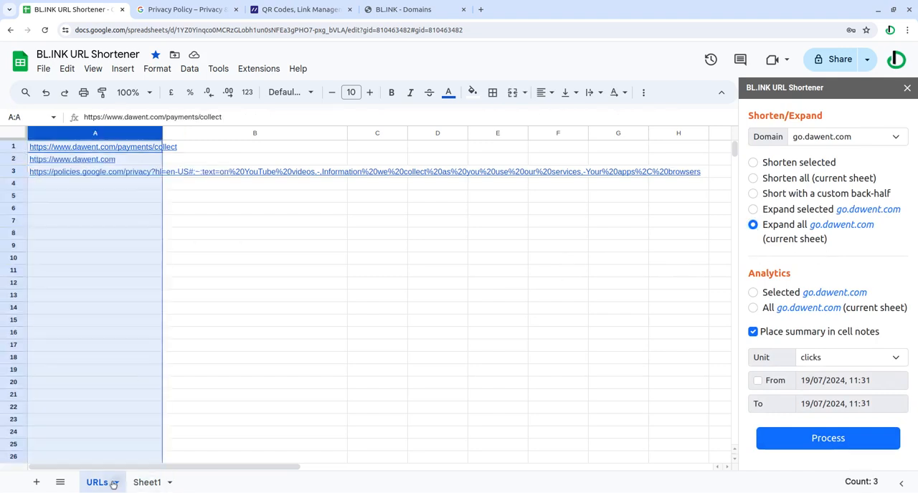
pyautogui.click(581, 324)
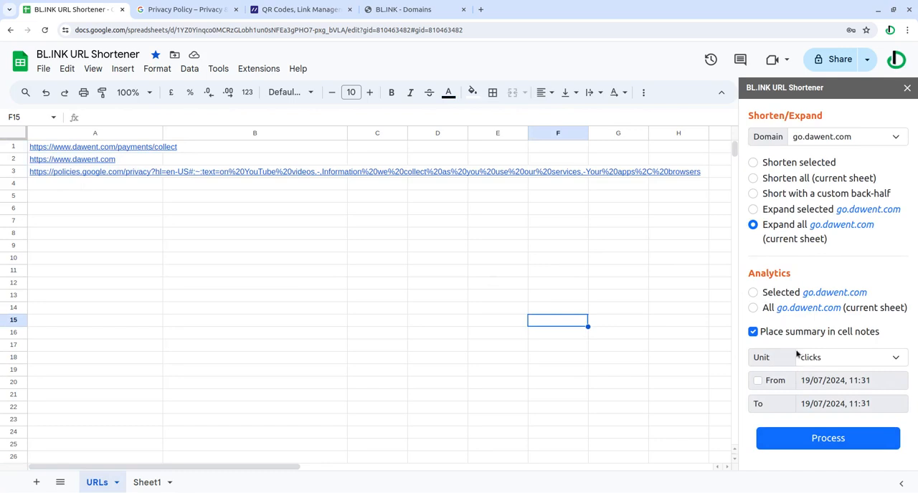
# Open Sheet1 and look through the go.dawent.com and b.link short links in column A.
pyautogui.click(129, 483)
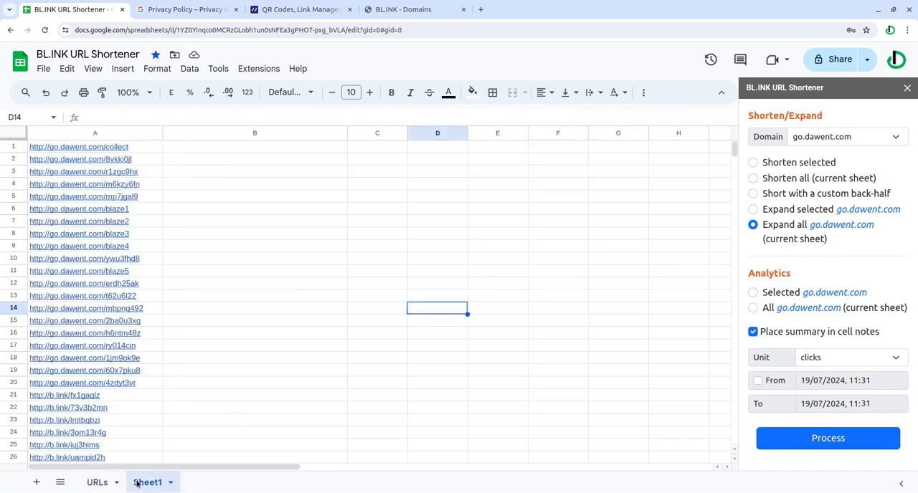
pyautogui.scroll(-1, 402, 341)
pyautogui.scroll(1, 400, 344)
pyautogui.scroll(-3, 639, 377)
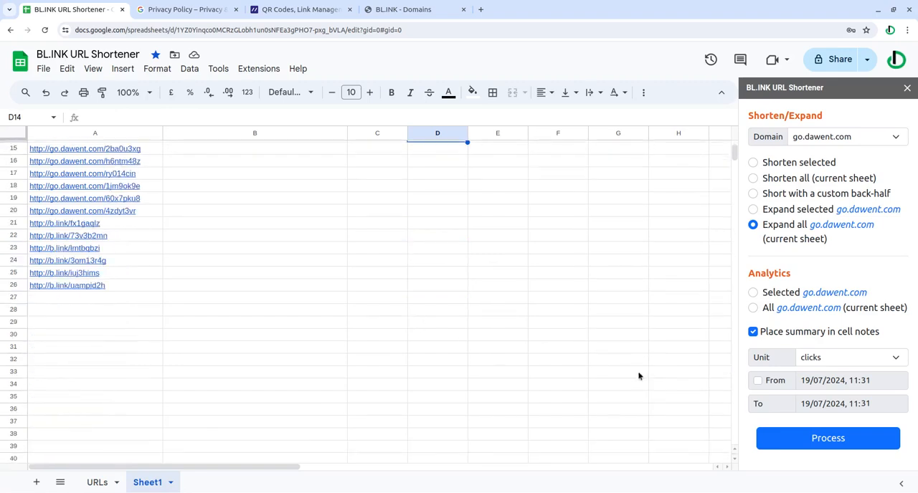
pyautogui.scroll(2, 639, 377)
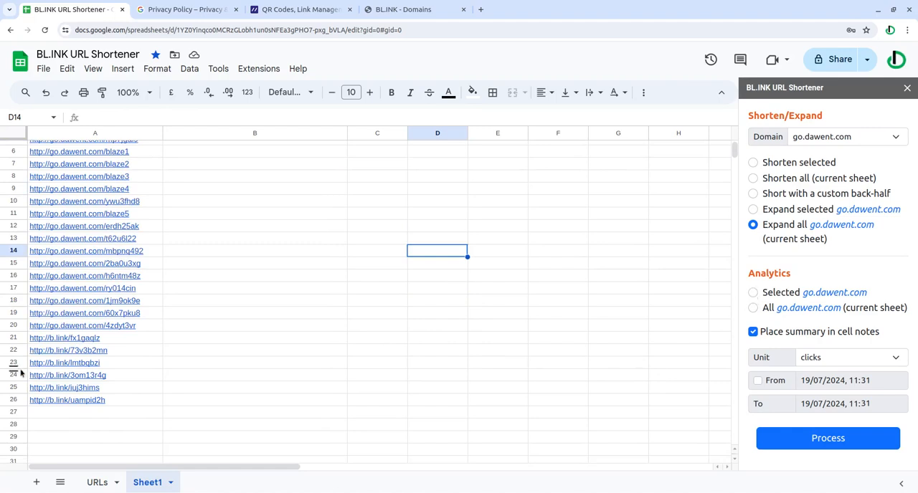
# Fetch clicks analytics for the go.dawent.com links within cells A20:A21, with the summary placed in cell notes.
pyautogui.click(124, 339)
pyautogui.keyDown('shift'); pyautogui.click(127, 324); pyautogui.keyUp('shift')
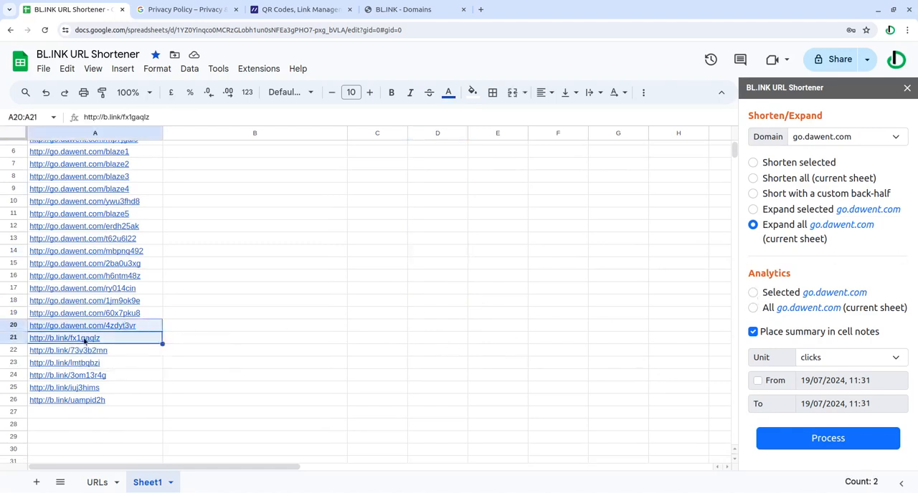
pyautogui.moveTo(57, 341)
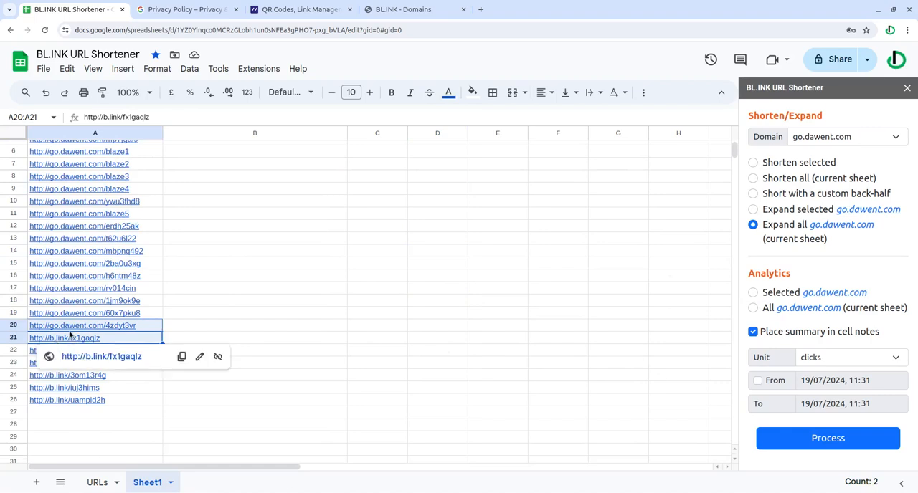
pyautogui.click(820, 142)
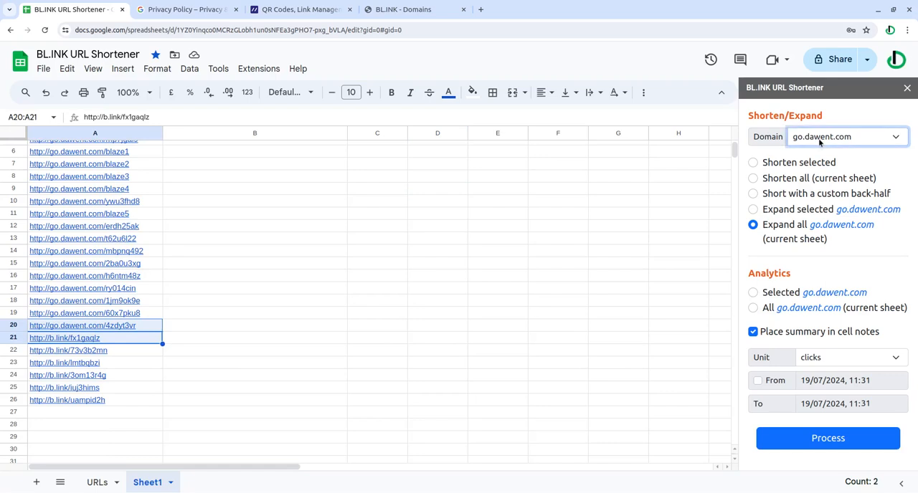
pyautogui.click(820, 362)
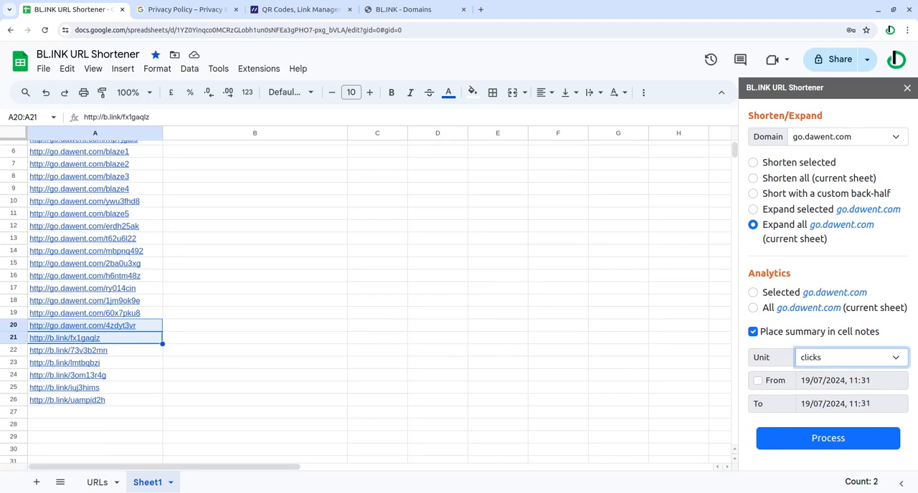
pyautogui.click(756, 294)
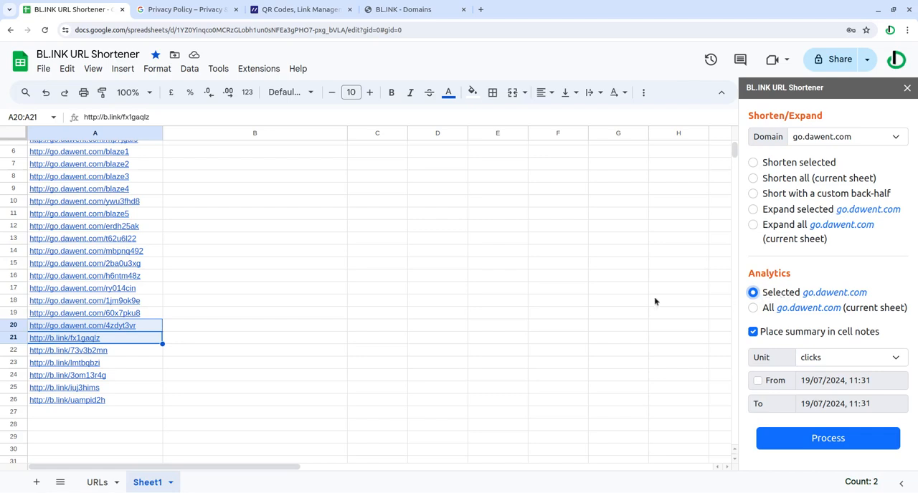
pyautogui.click(854, 430)
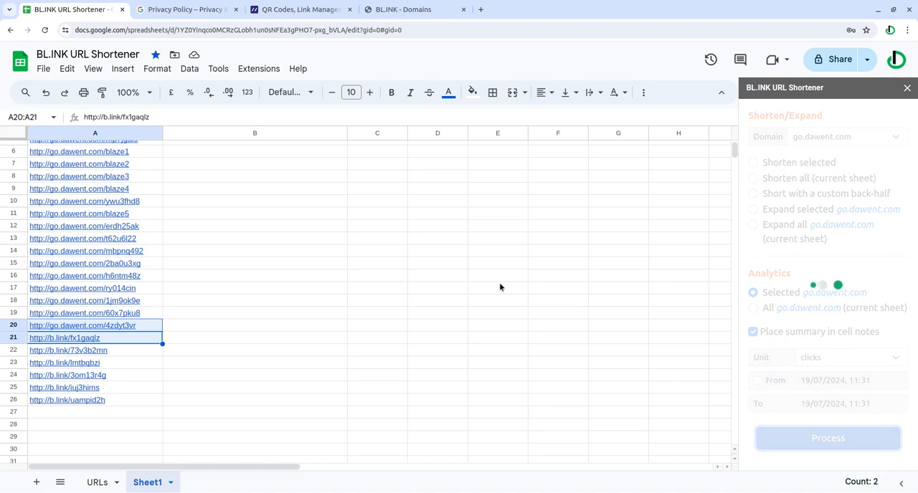
# Read the analytics summary note attached to cell A20.
pyautogui.click(305, 312)
pyautogui.click(154, 329)
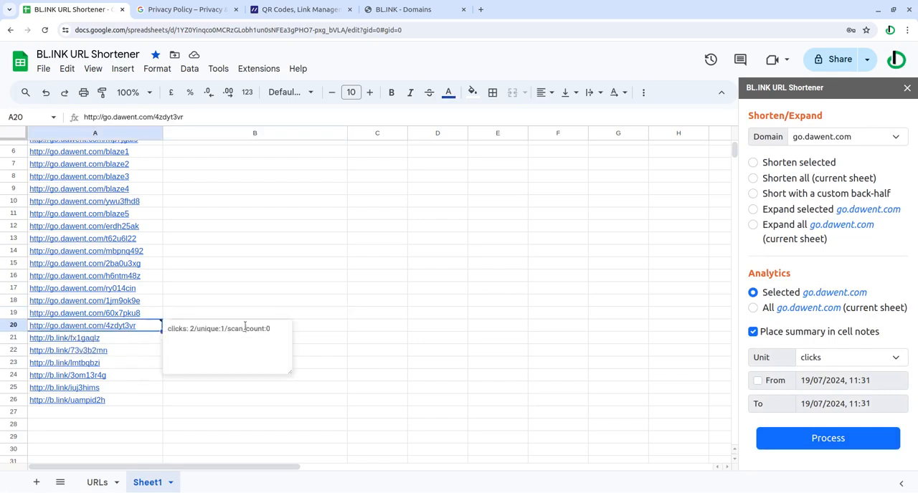
pyautogui.click(343, 332)
# Switch the domain to b.link and fetch clicks analytics for the link in cell A21 as a cell note.
pyautogui.click(132, 340)
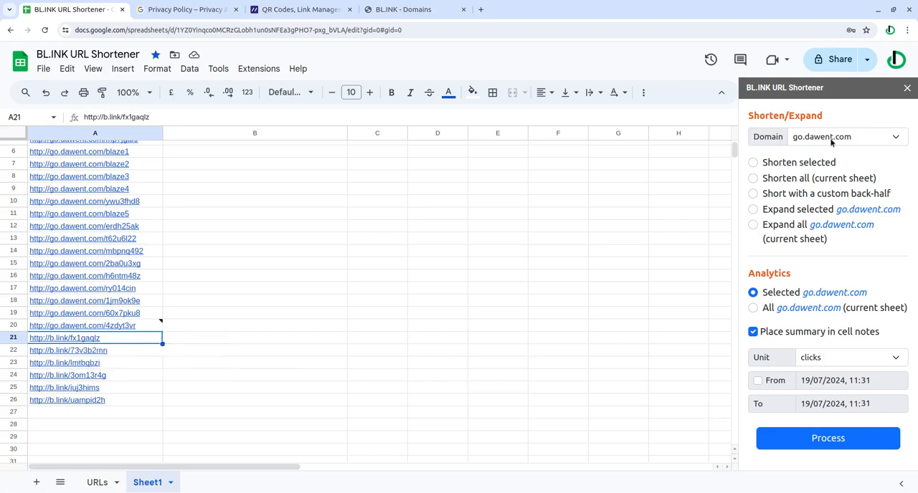
pyautogui.moveTo(54, 341)
pyautogui.click(828, 140)
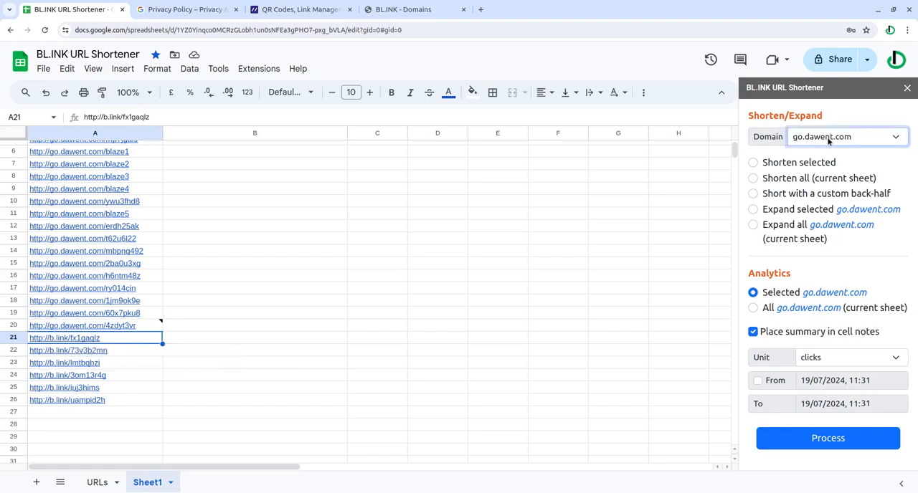
pyautogui.click(828, 161)
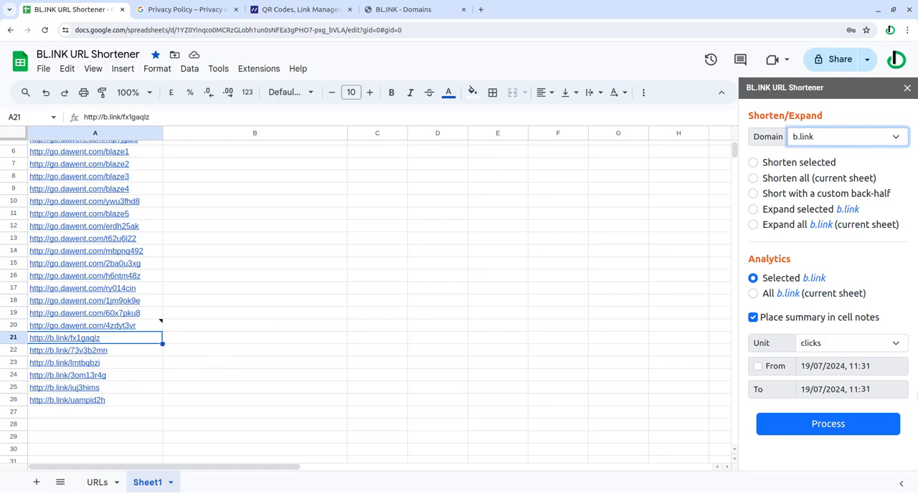
pyautogui.click(850, 427)
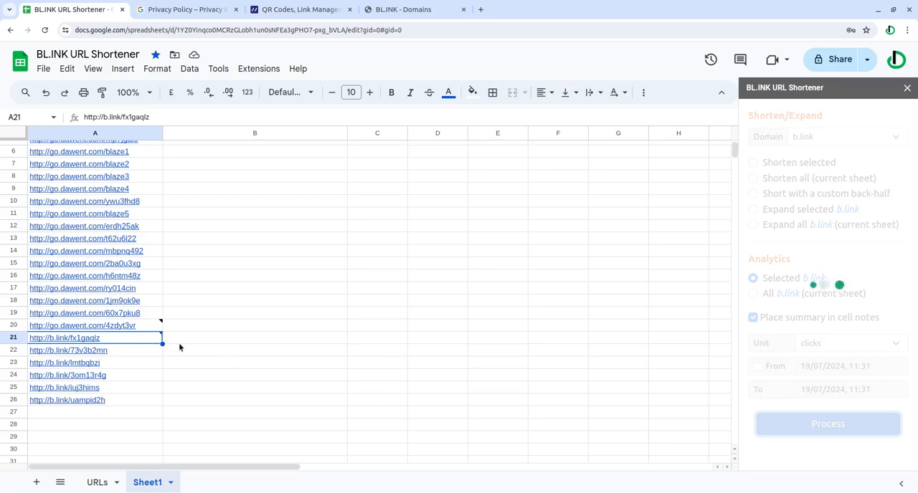
# Read the analytics summary notes attached to cells A21 and A20.
pyautogui.moveTo(144, 342)
pyautogui.click(281, 341)
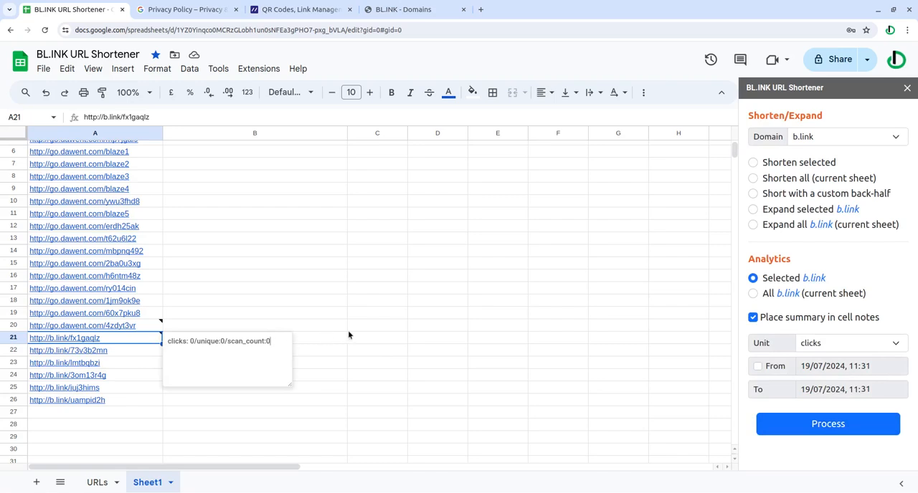
pyautogui.click(369, 341)
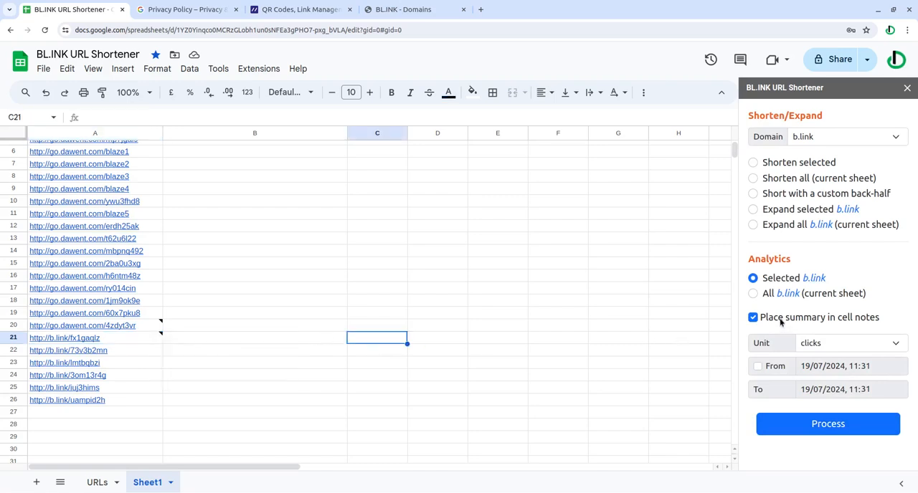
pyautogui.click(147, 340)
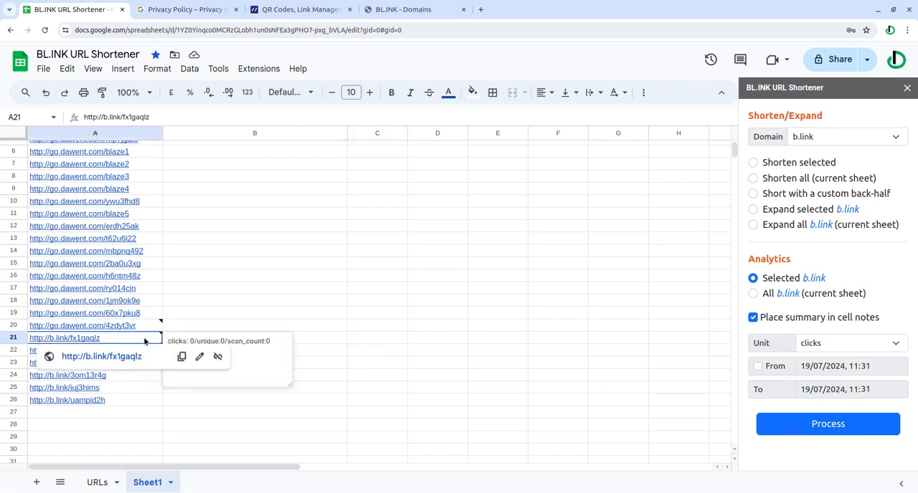
pyautogui.click(152, 328)
pyautogui.click(291, 329)
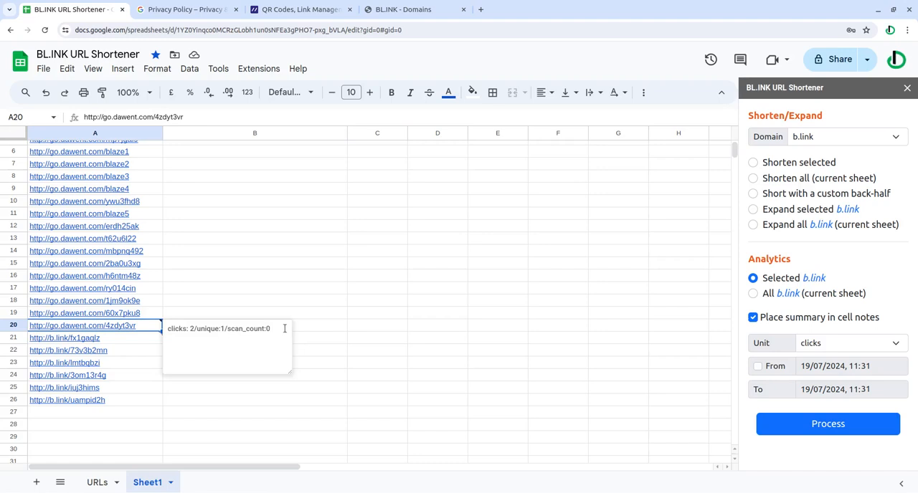
pyautogui.click(606, 330)
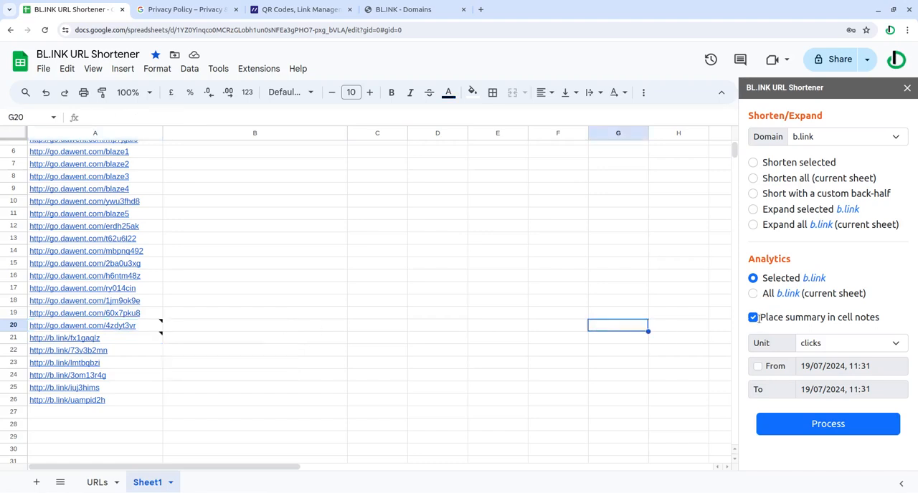
# Generate clicks analytics for the b.link links in A17:A24 without cell notes, and fit the summary sheet's column A to its contents.
pyautogui.click(753, 317)
pyautogui.moveTo(147, 289); pyautogui.dragTo(152, 374)
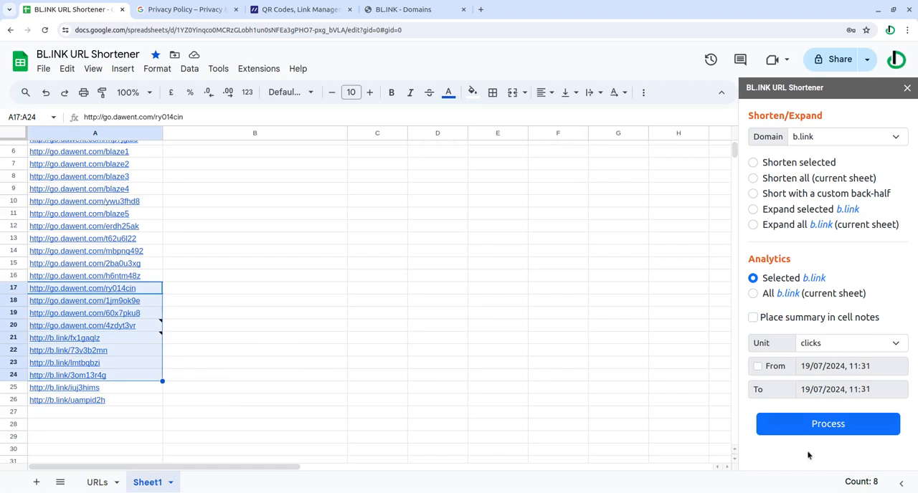
pyautogui.click(826, 429)
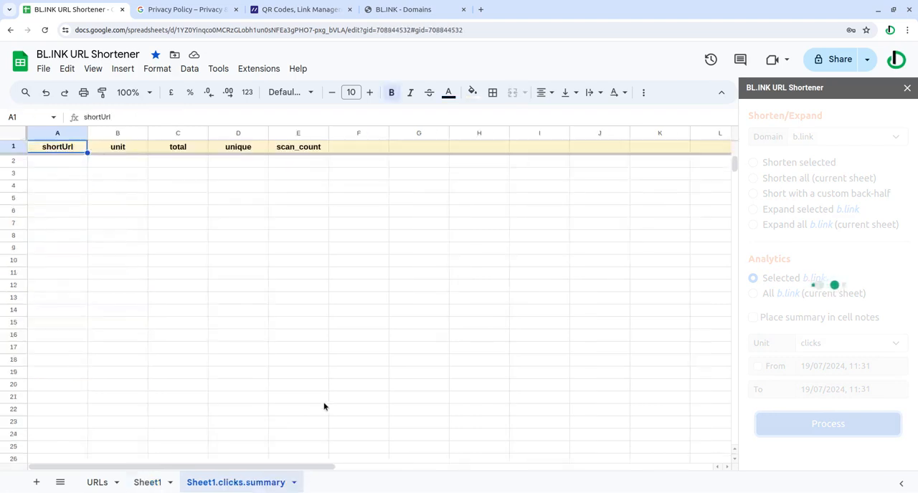
pyautogui.doubleClick(89, 133)
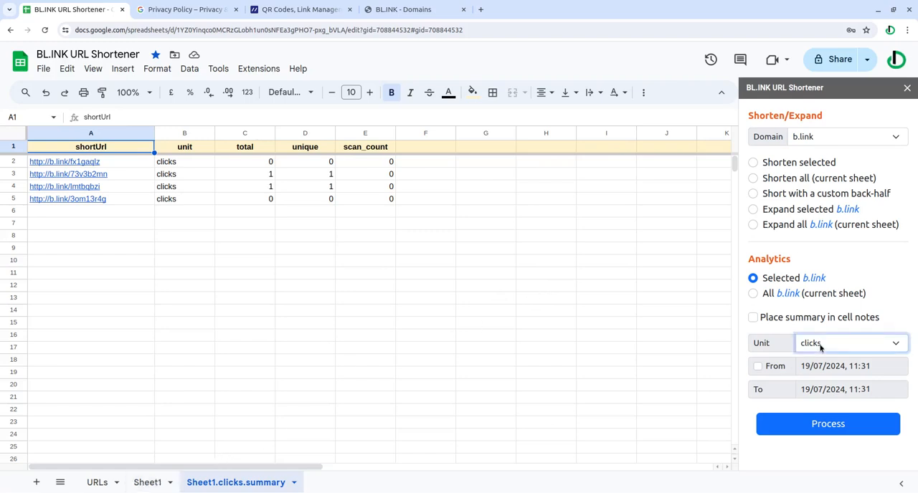
# Set the analytics unit to country.
pyautogui.click(819, 372)
pyautogui.click(832, 381)
pyautogui.click(828, 391)
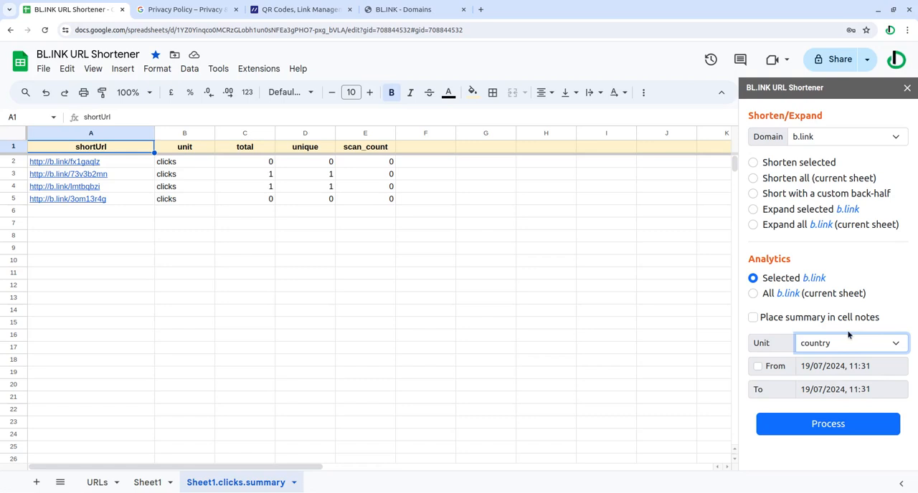
# Return to Sheet1 and review the short links listed in column A, leaving none of them selected.
pyautogui.click(147, 482)
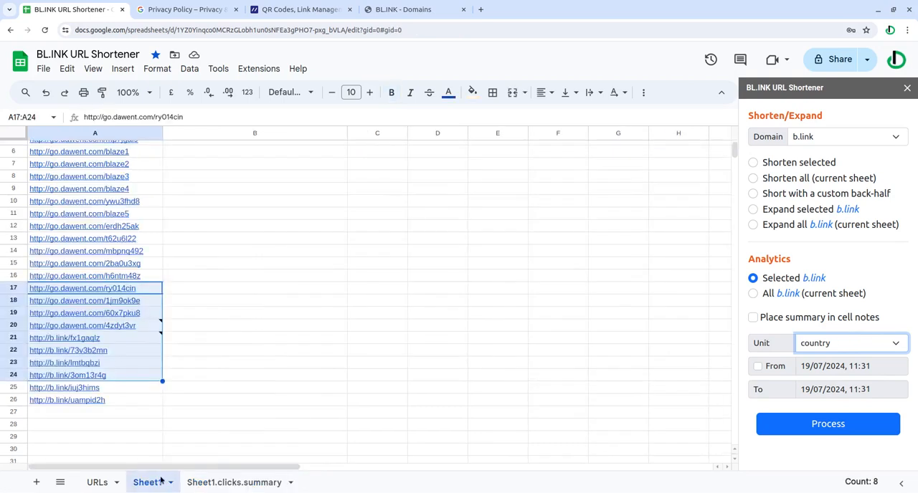
pyautogui.click(385, 404)
pyautogui.moveTo(138, 166); pyautogui.dragTo(119, 409)
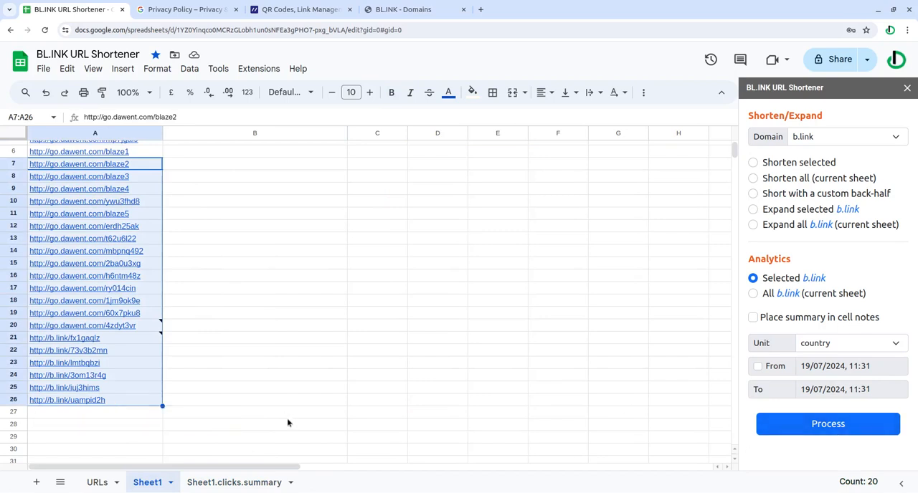
pyautogui.scroll(2, 405, 319)
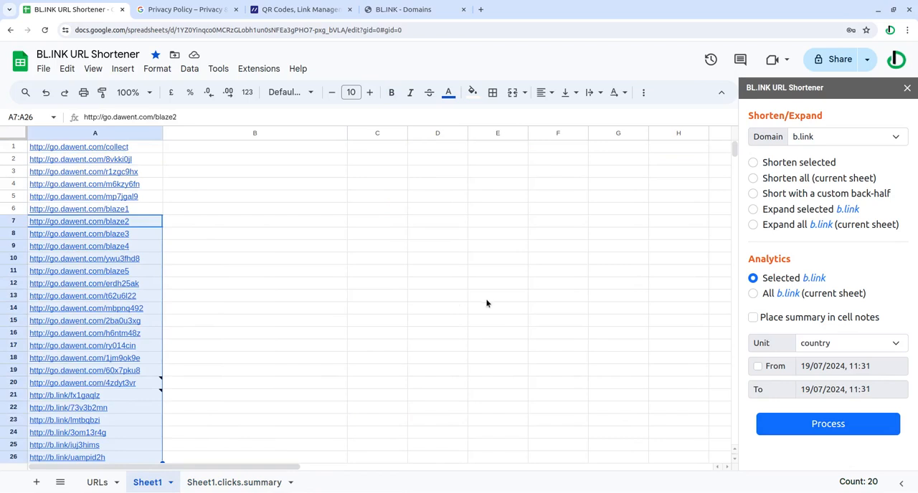
pyautogui.click(446, 296)
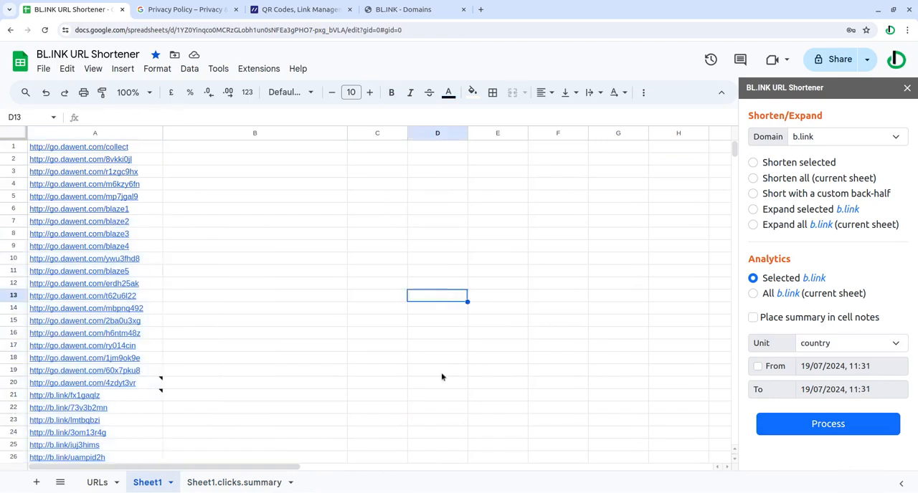